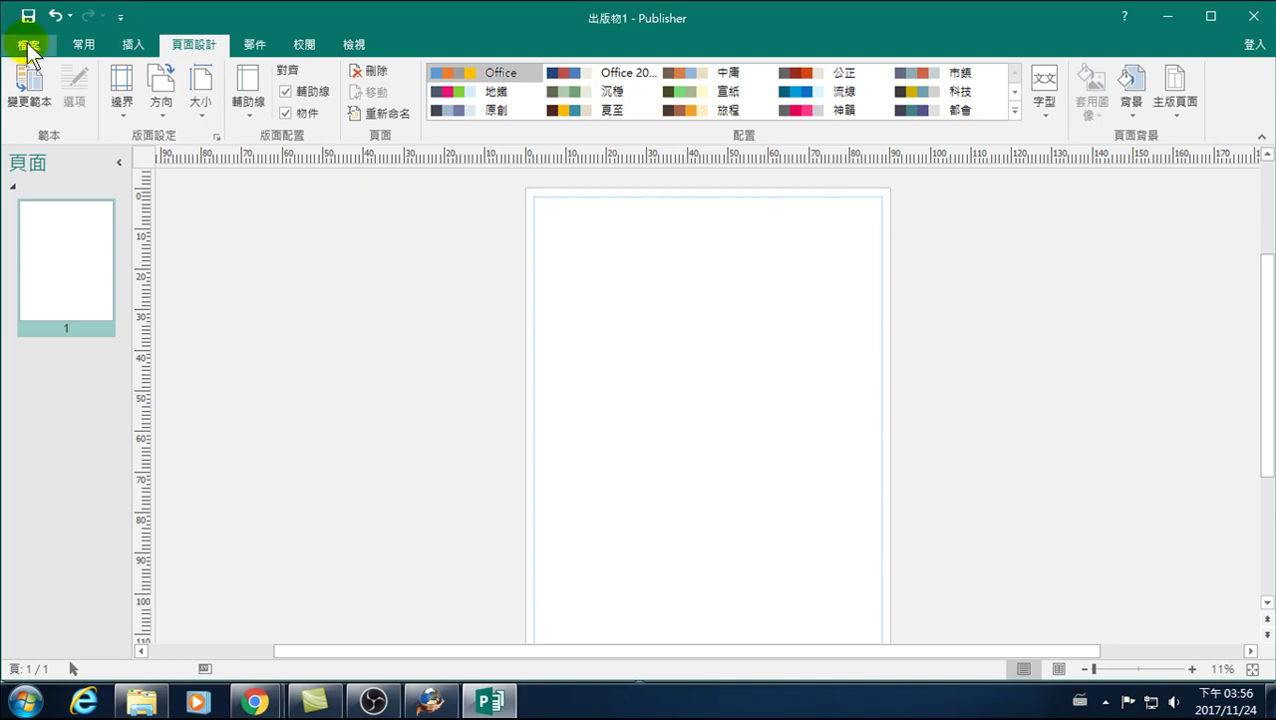
Create a new publication from the blank A4 portrait template.
left_click(27, 43)
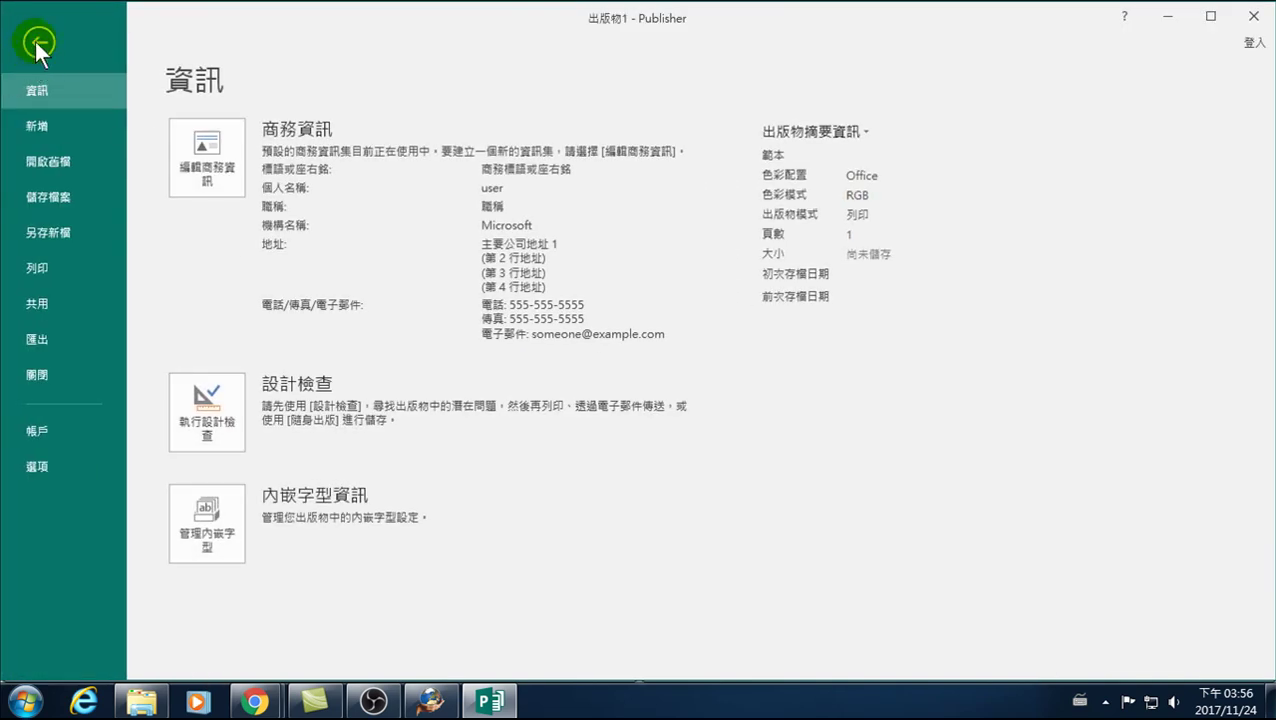
left_click(38, 125)
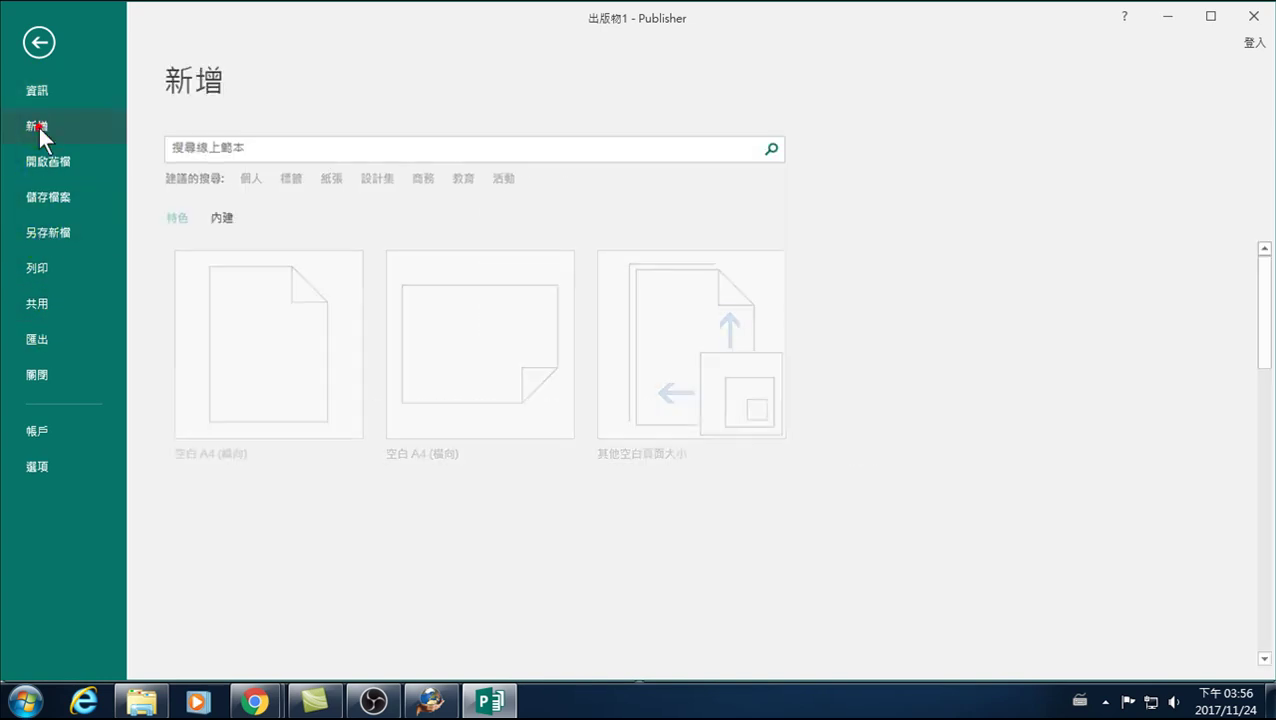
left_click(266, 338)
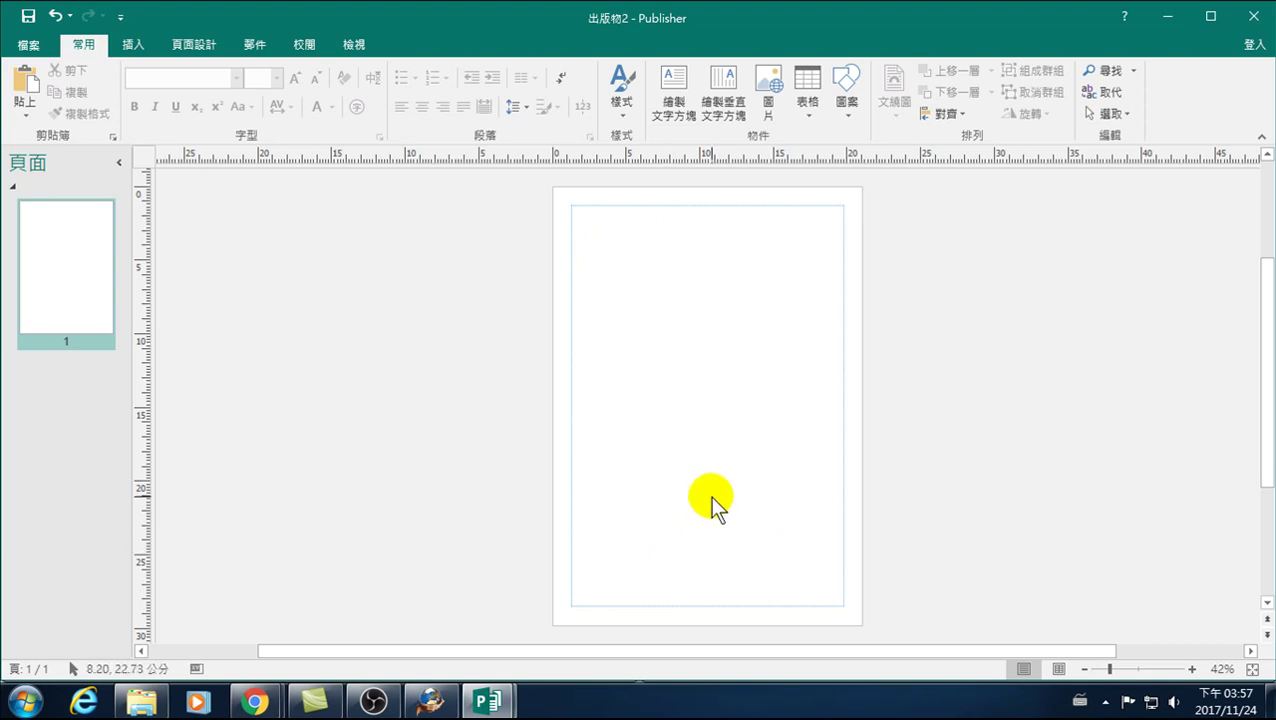
Open the Page Setup dialog from the Page Design Size list.
left_click(193, 40)
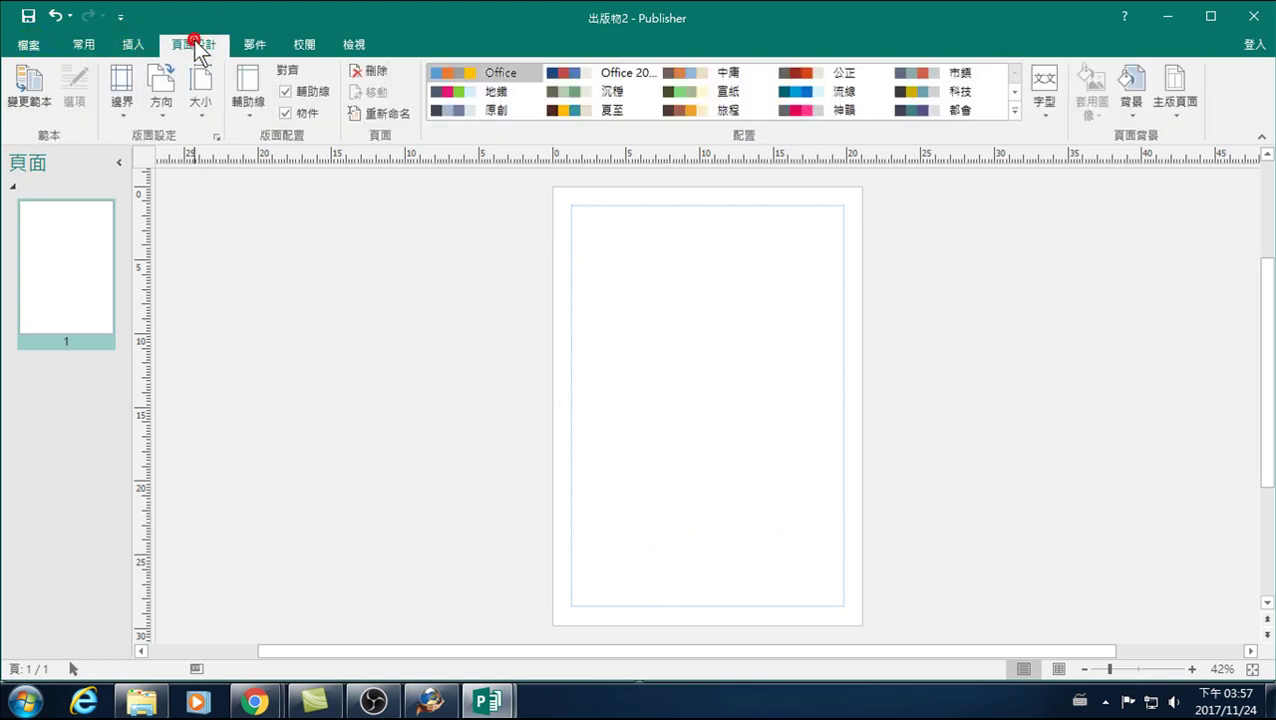
left_click(202, 90)
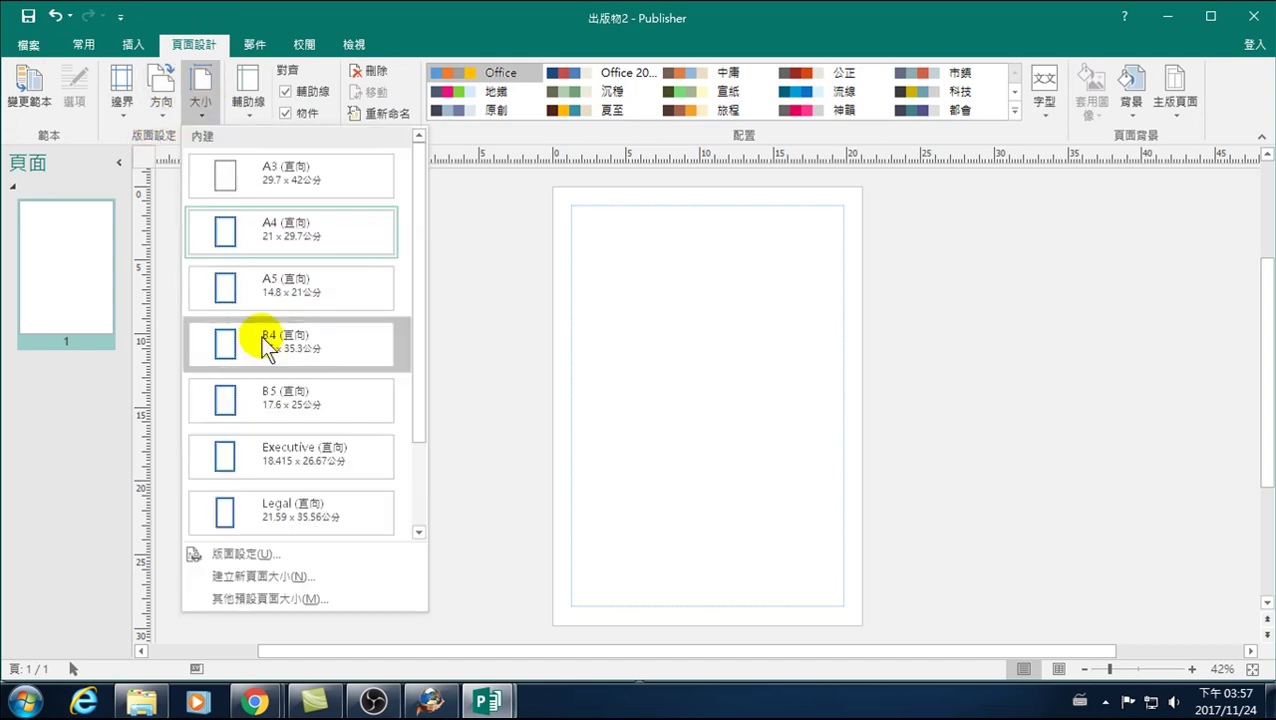
left_click(242, 551)
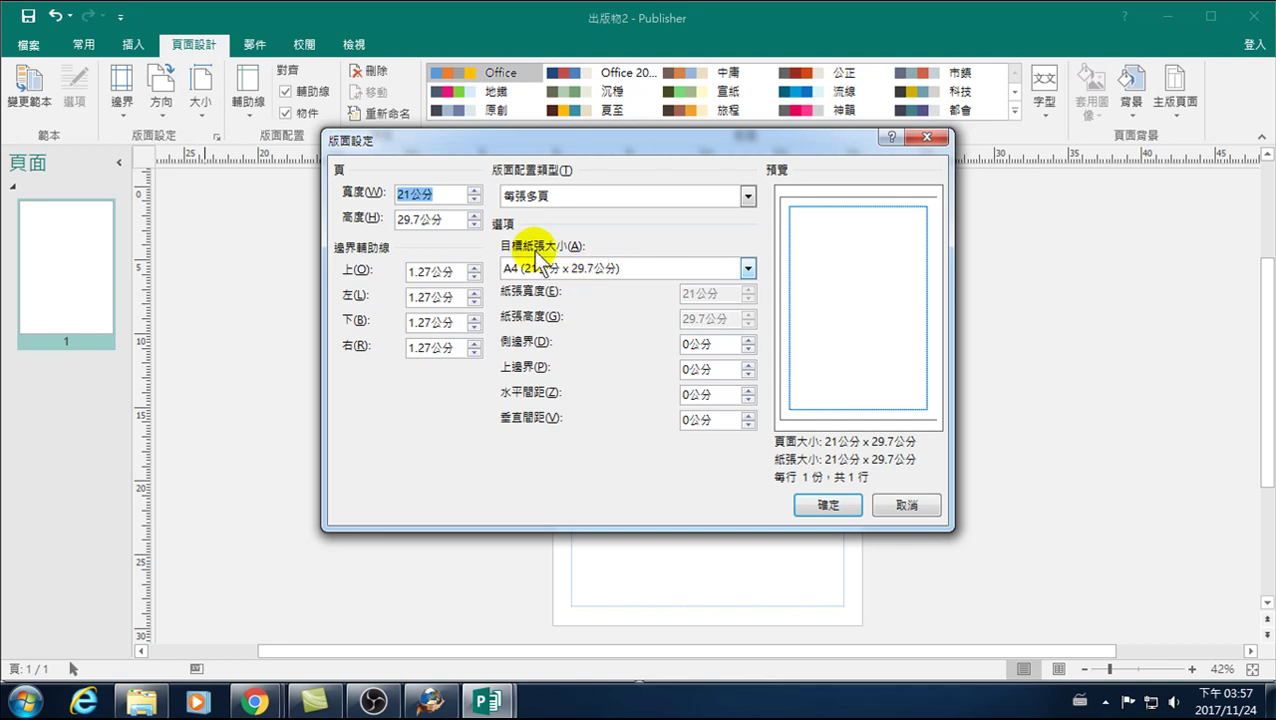
Change the page width from 21 to 9 cm and the height from 29.7 to 5.5 cm.
left_click(409, 194)
left_click_drag(409, 194, 399, 196)
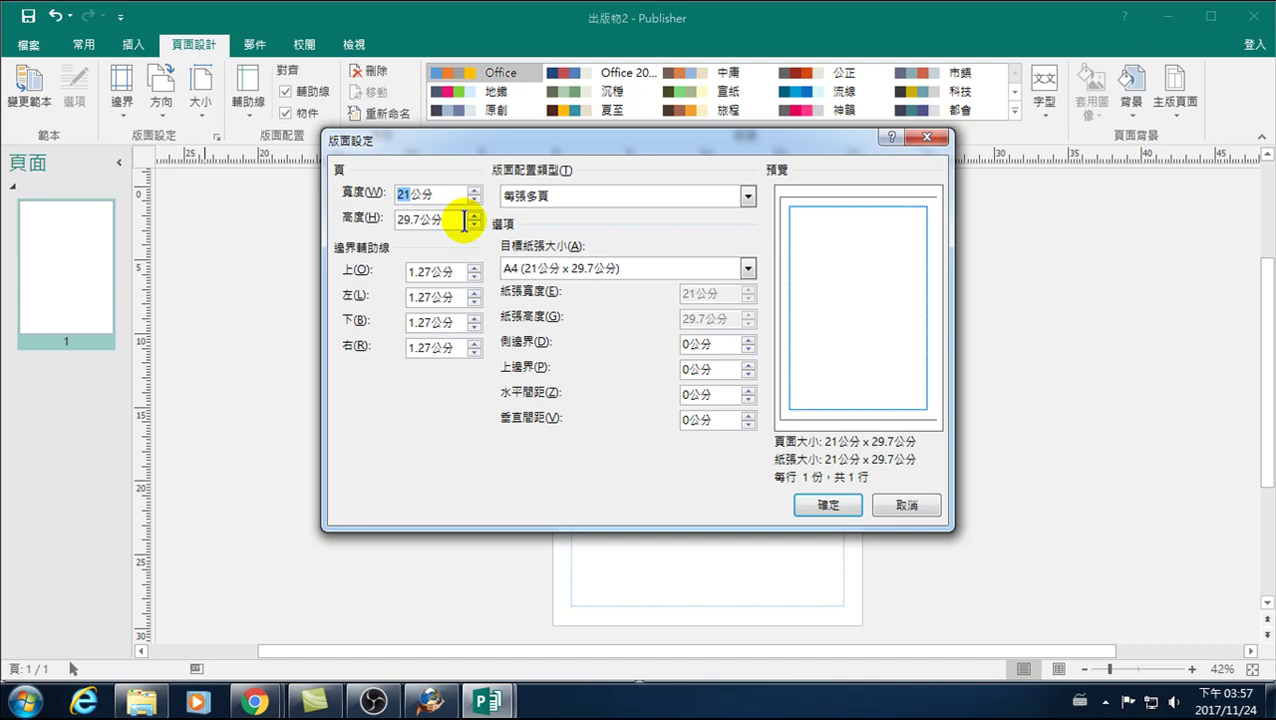
type("9")
left_click_drag(424, 220, 372, 224)
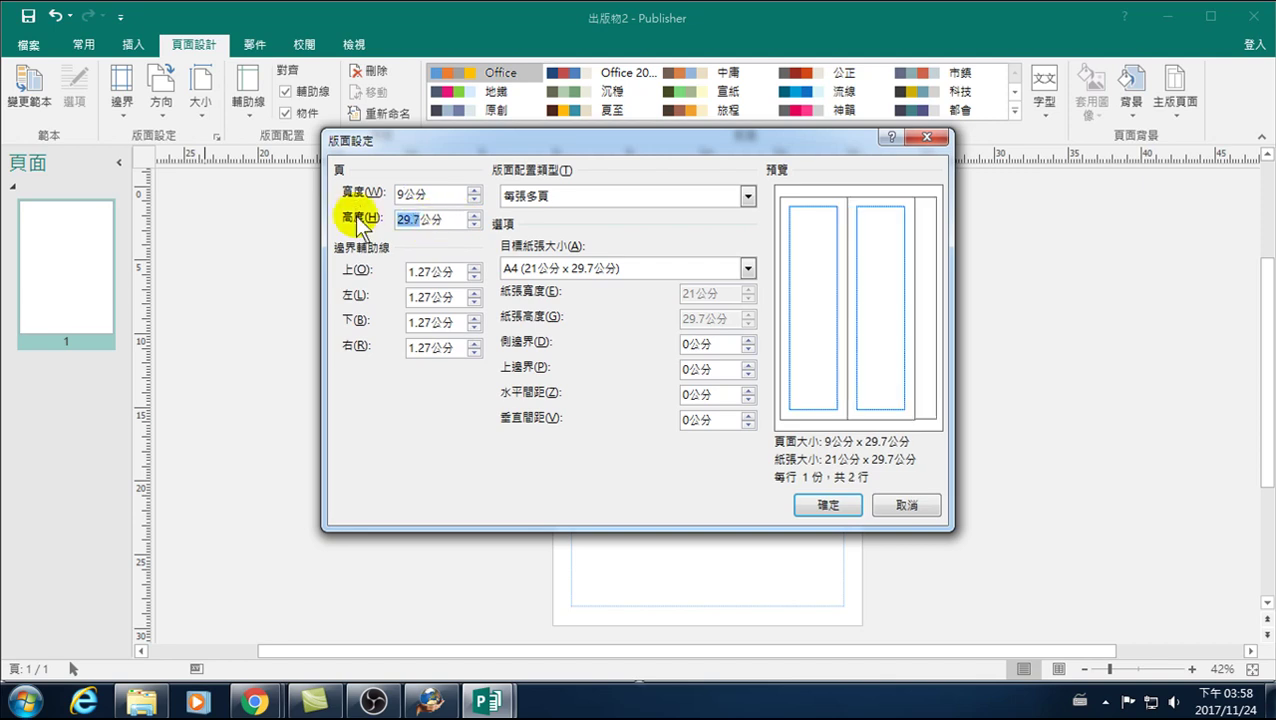
type("5.5")
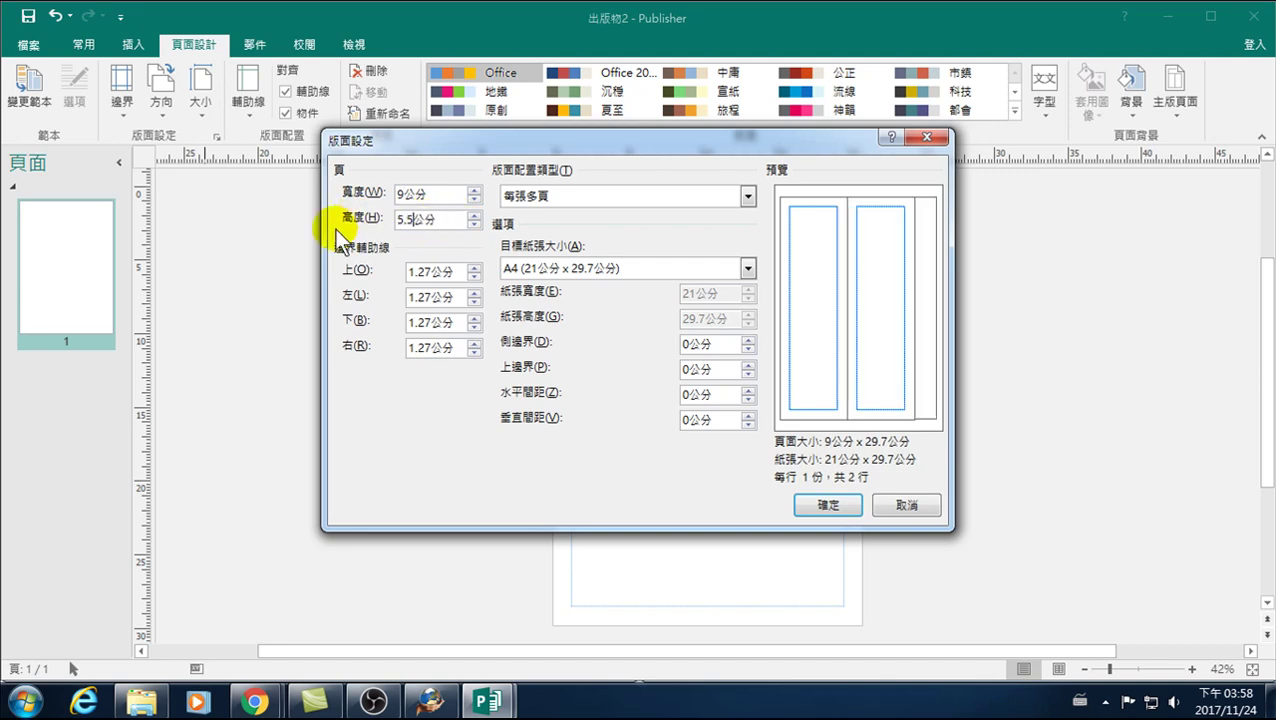
left_click(430, 276)
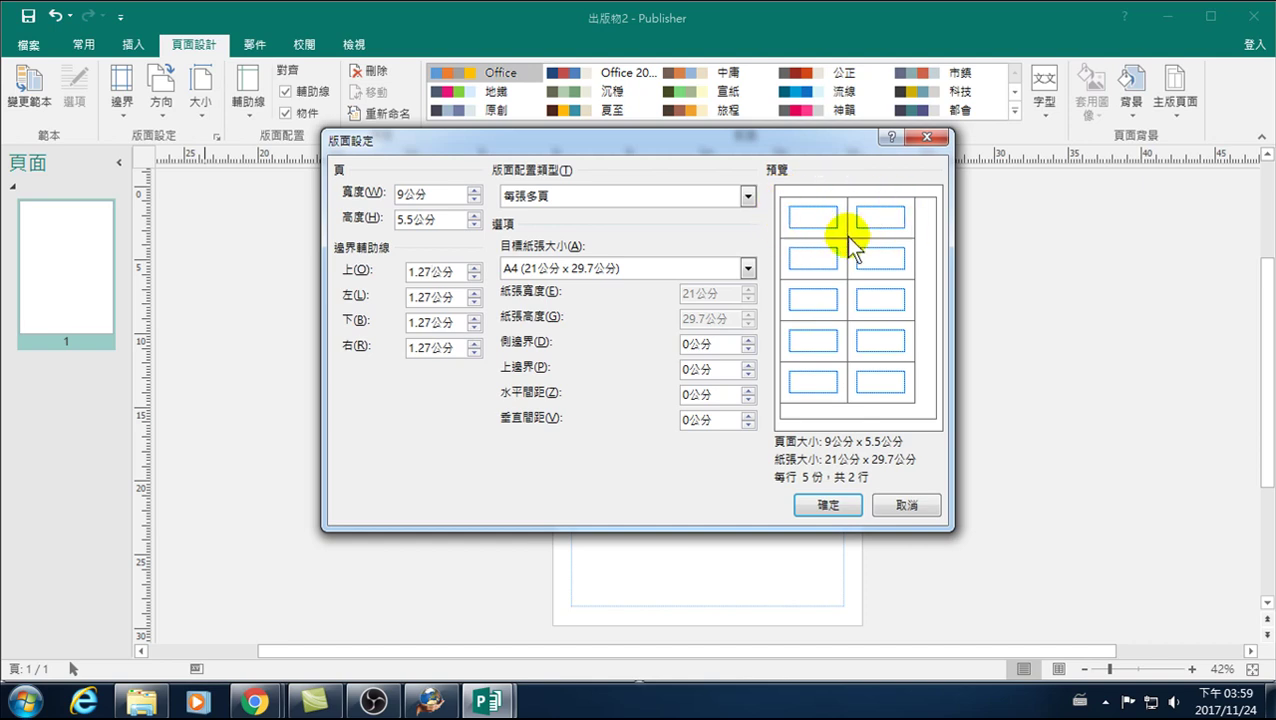
Apply the 9 × 5.5 cm page size and review the resized card page.
left_click(829, 506)
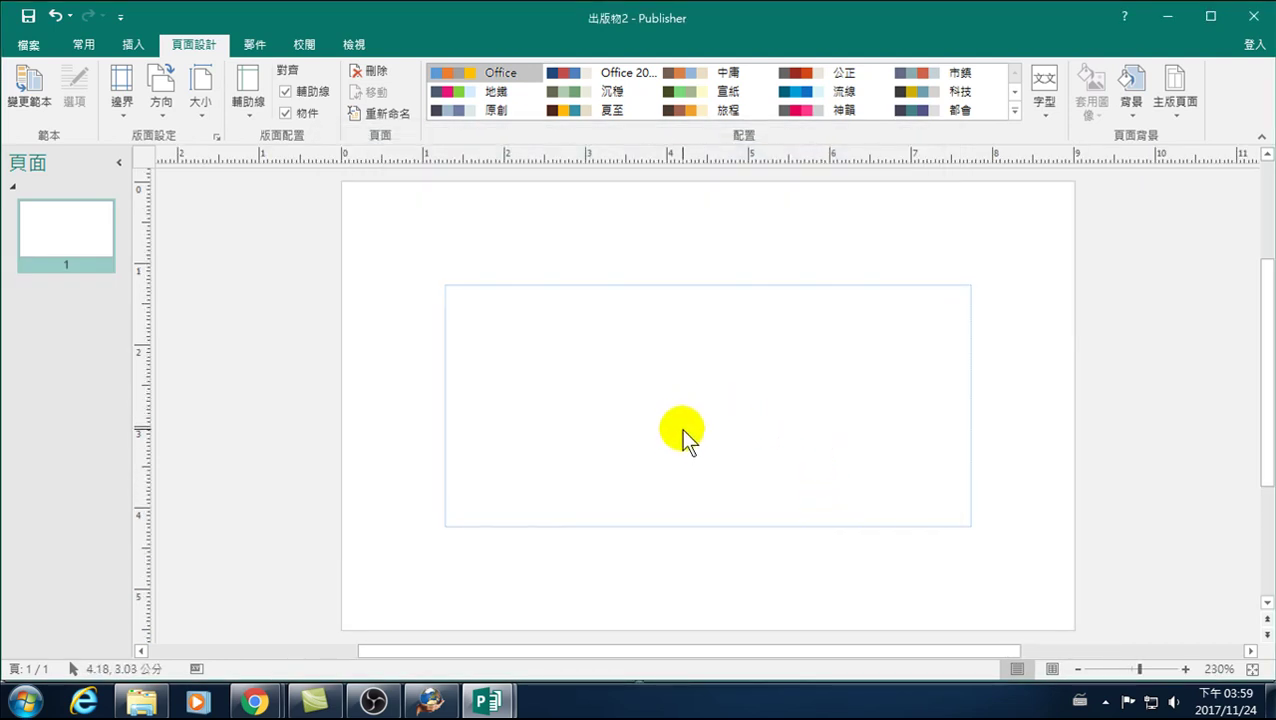
scroll(670, 445, "down", 2)
scroll(660, 475, "up", 2)
scroll(635, 490, "up", 1)
scroll(617, 480, "down", 1)
Close the card publication without saving, returning to the blank 出版物1.
scroll(499, 355, "down", 1)
scroll(527, 395, "up", 2)
scroll(535, 402, "down", 3)
scroll(609, 421, "up", 3)
scroll(617, 394, "down", 1)
scroll(337, 583, "down", 1)
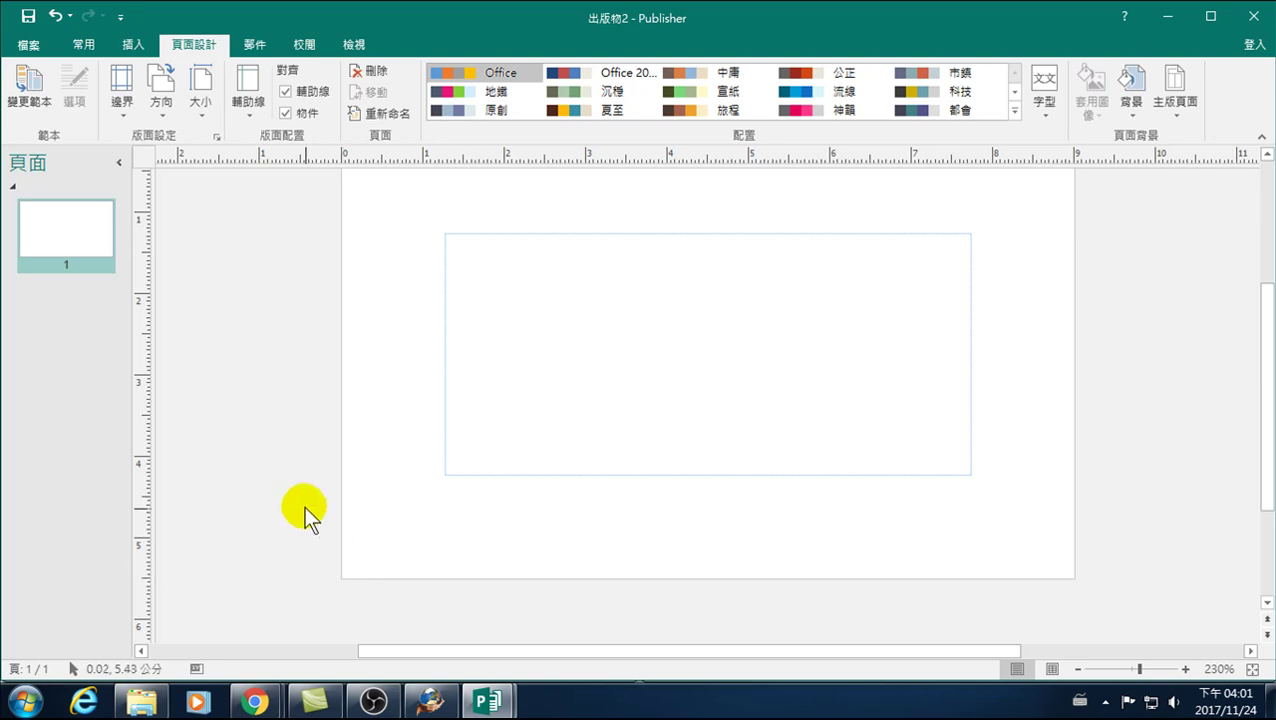
scroll(287, 488, "up", 1)
left_click(1252, 16)
left_click(638, 372)
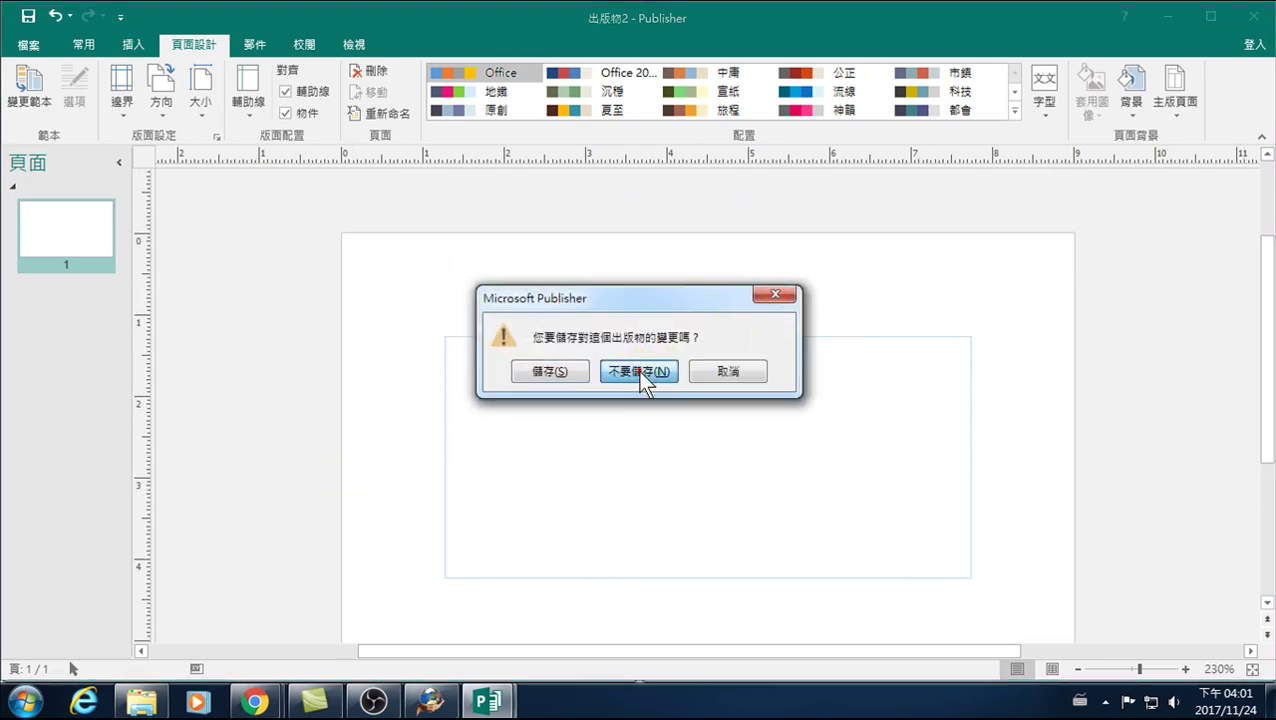